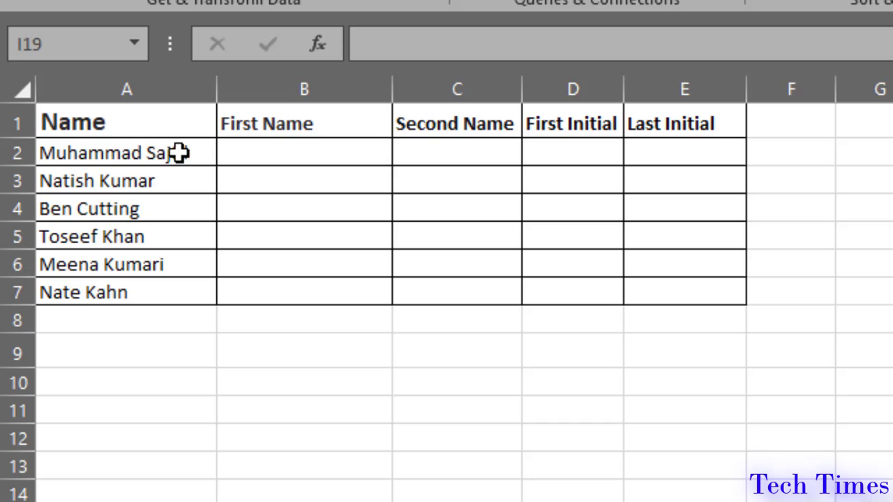
Enter the first person's first name in B2 as an example, then Flash Fill the remaining first names.
double_click(246, 155)
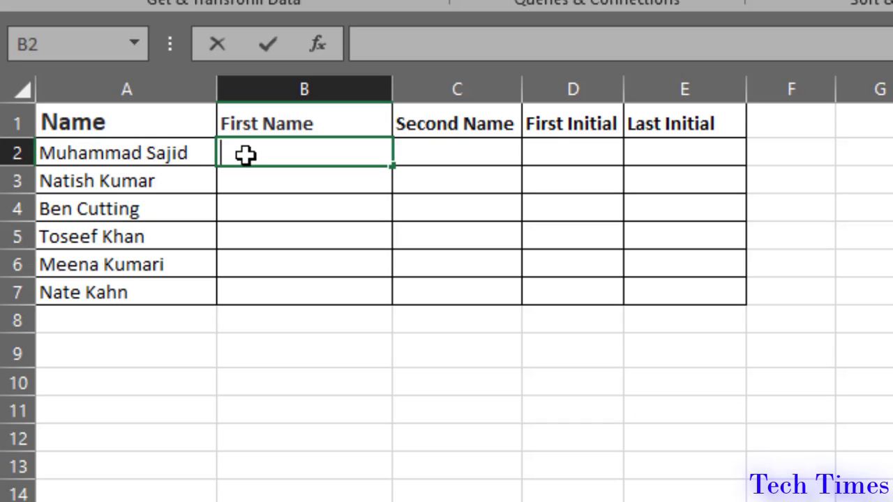
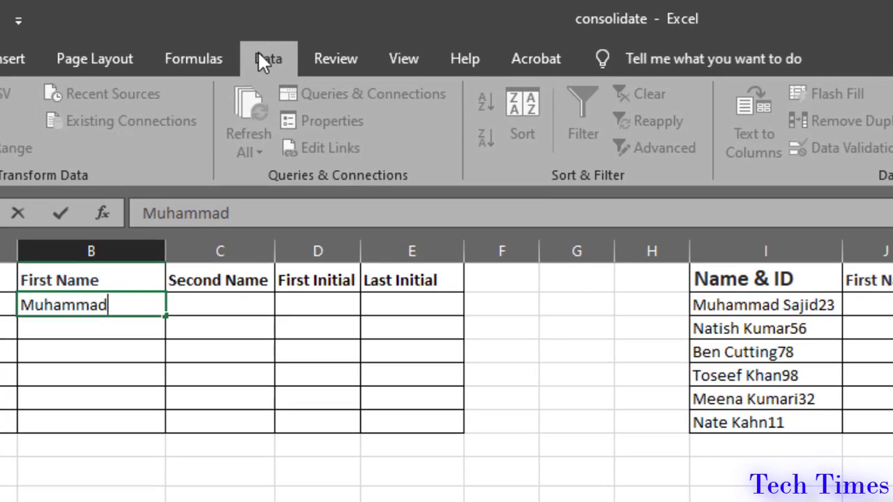
key(Return)
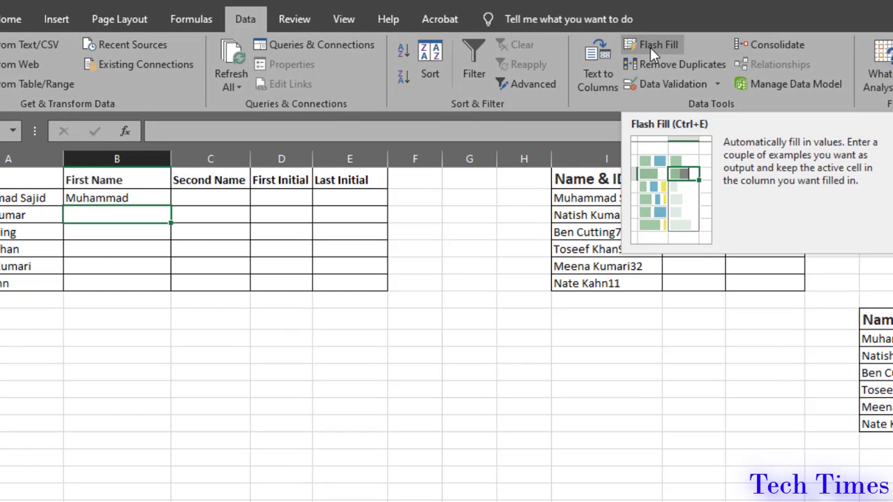
click(650, 47)
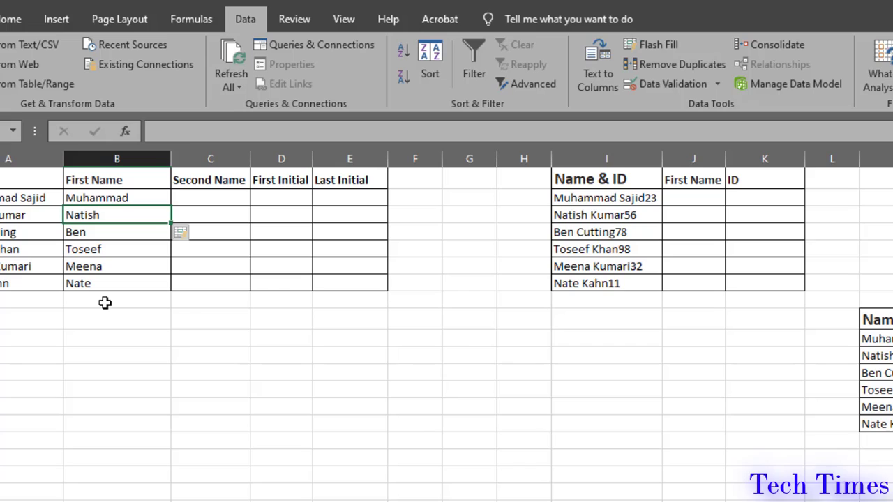
Enter the first person's surname in C2, then Flash Fill the rest of the Second Name column with Ctrl+E.
click(197, 200)
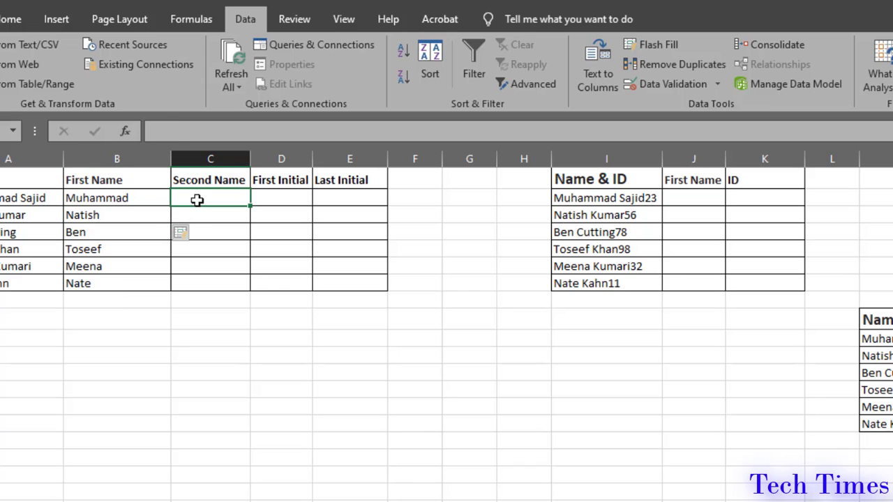
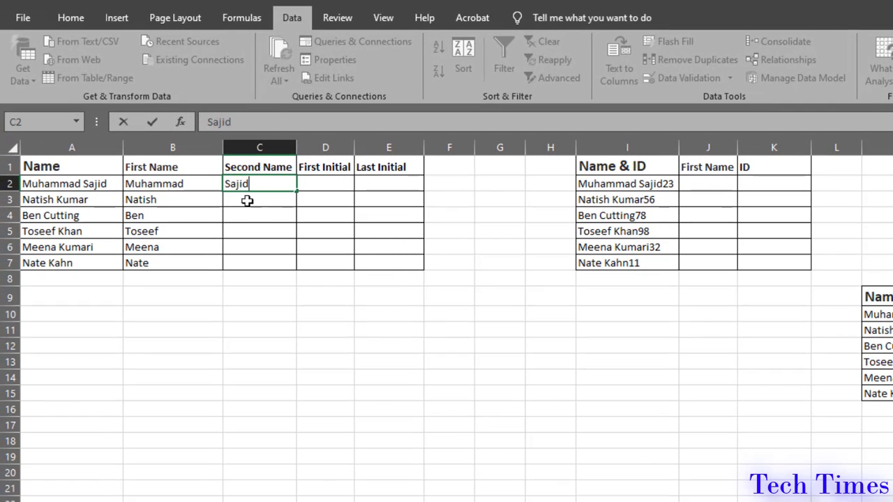
click(245, 201)
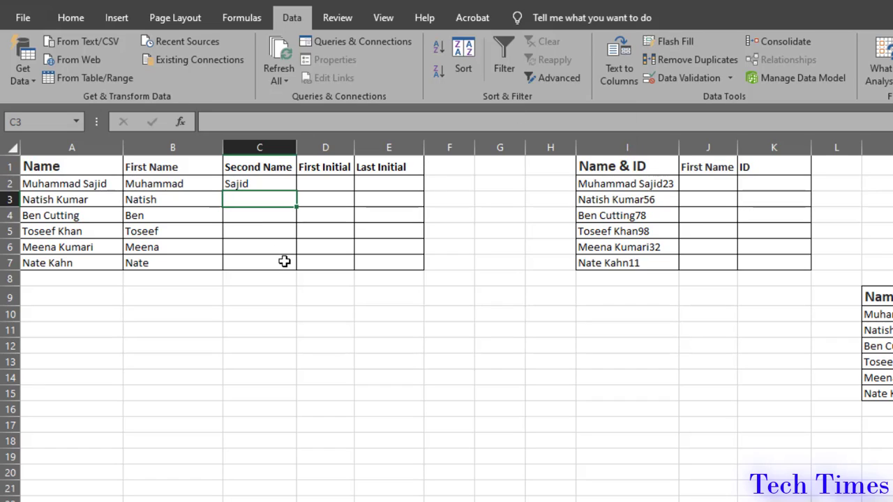
key(ctrl+e)
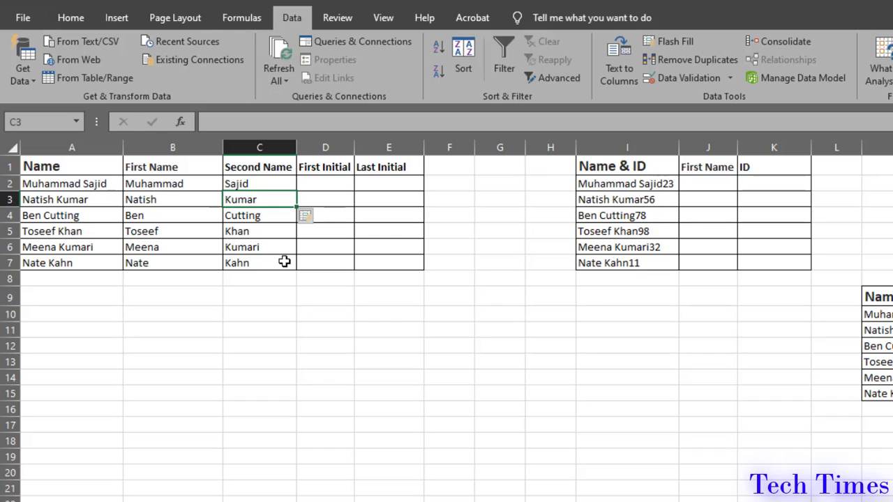
Enter initials M and N in D2:D3, then Flash Fill the remaining first initials.
click(307, 181)
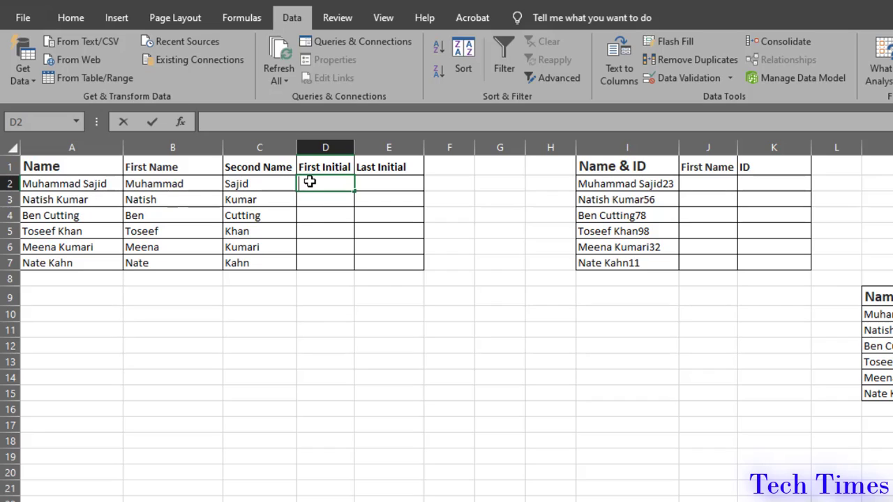
text(M)
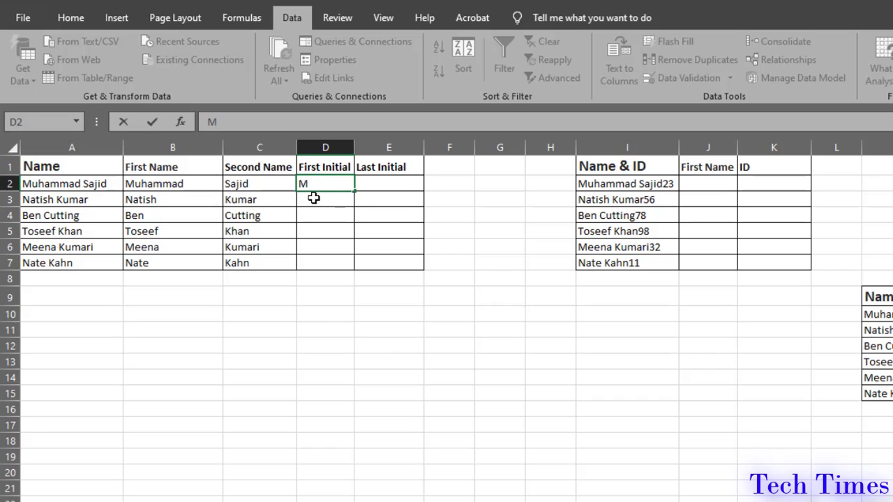
click(313, 199)
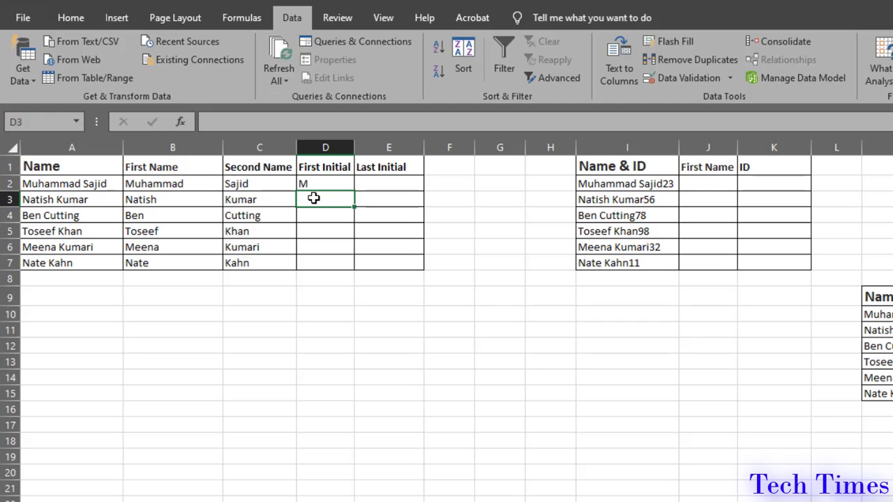
text(N)
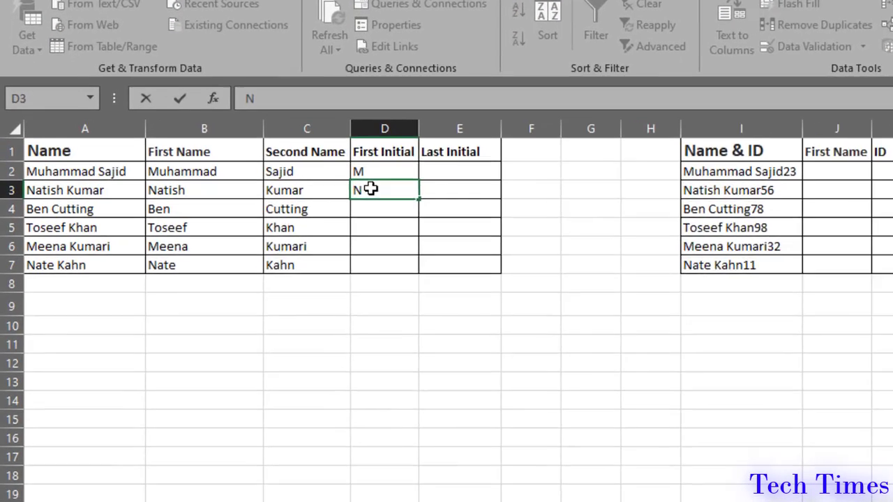
click(328, 214)
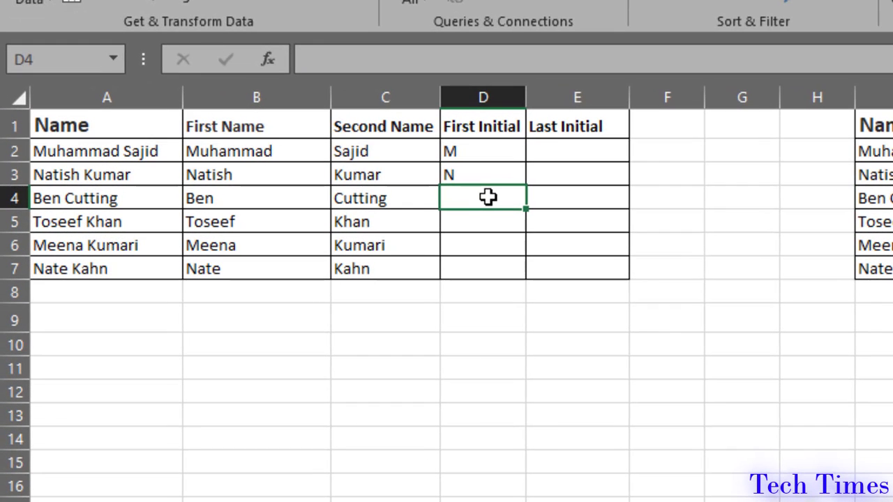
key(ctrl+e)
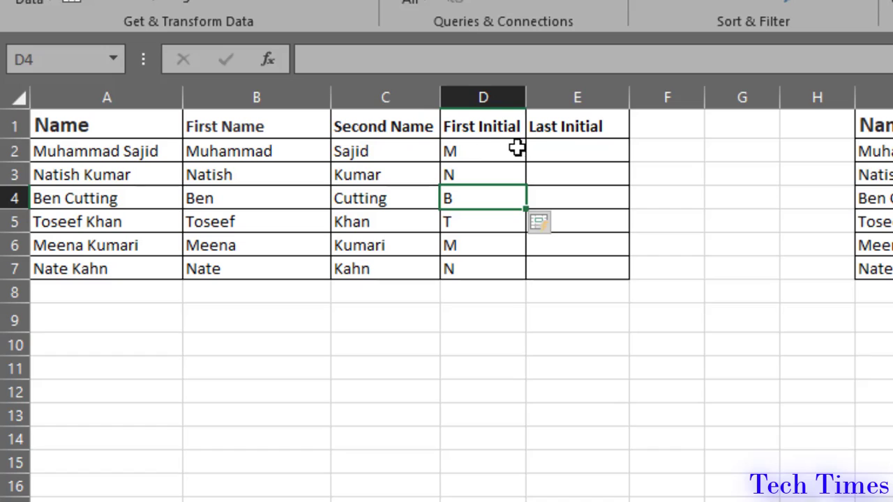
click(564, 144)
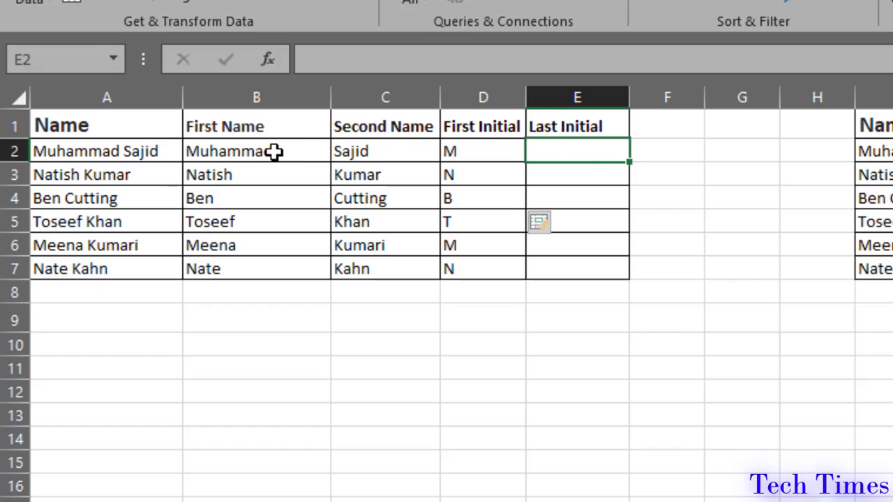
Enter d and h as Last Initial examples, then Flash Fill the column.
double_click(574, 149)
text(d)
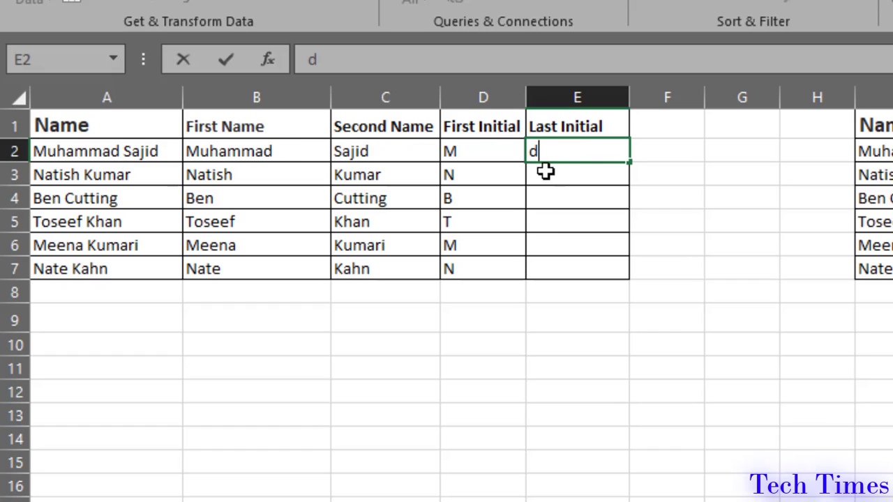
double_click(545, 171)
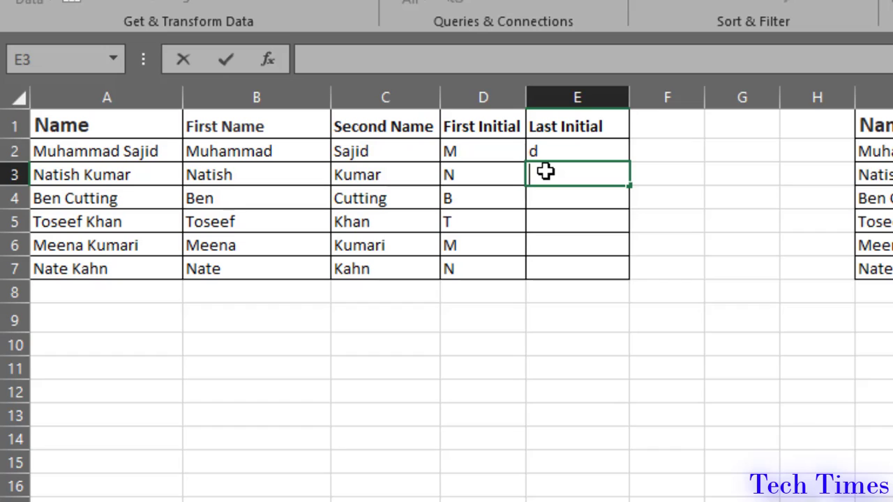
text(h)
click(569, 205)
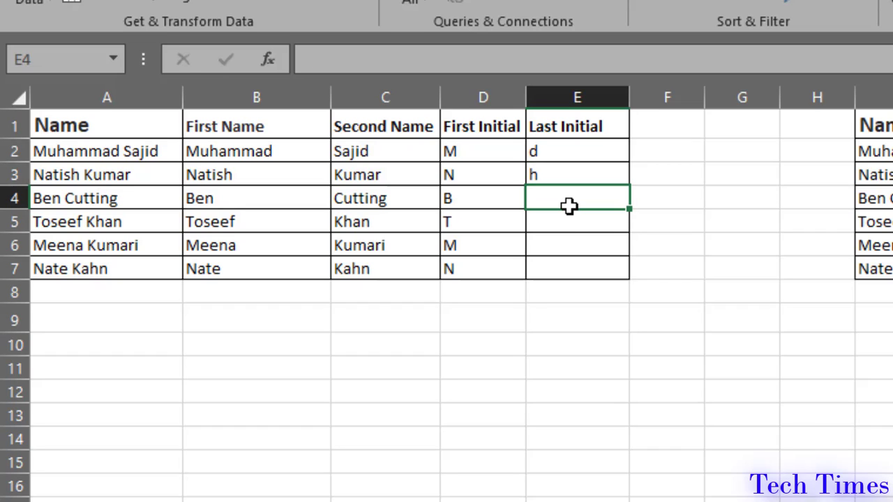
key(ctrl+e)
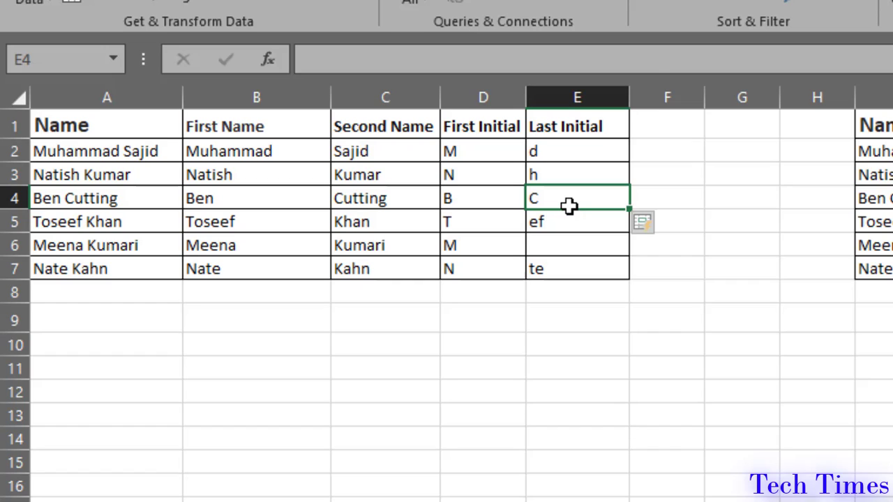
Undo the incorrect Flash Fill and enter the letters h and n manually.
key(ctrl+z)
key(ctrl+z)
text(h)
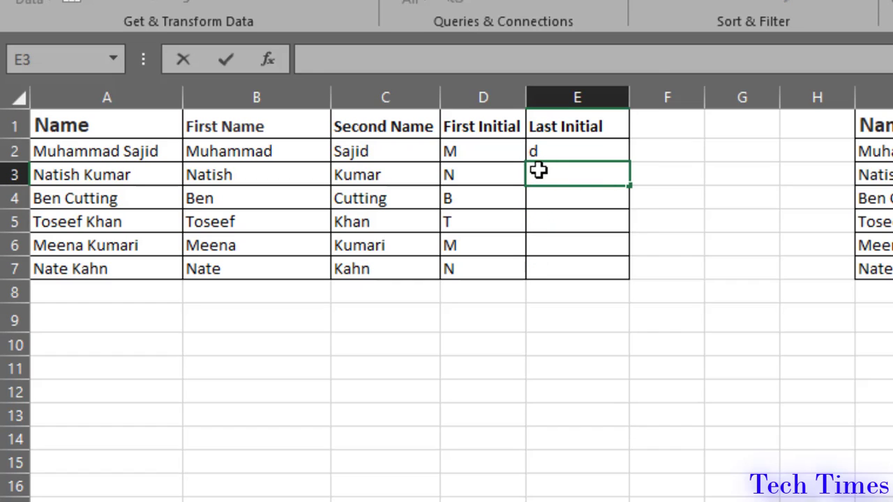
key(Return)
text(n)
key(Return)
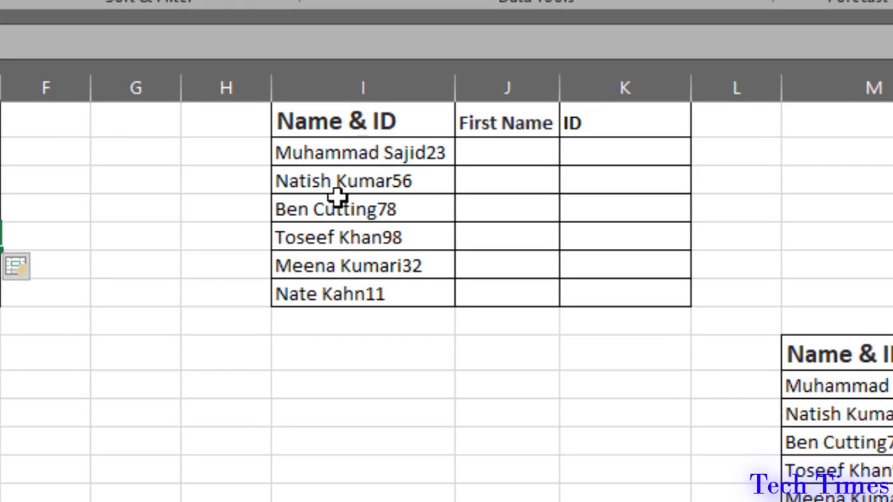
Enter ID 23 in K2, then Flash Fill the remaining IDs (56, 78, 98, 32, 11).
click(581, 151)
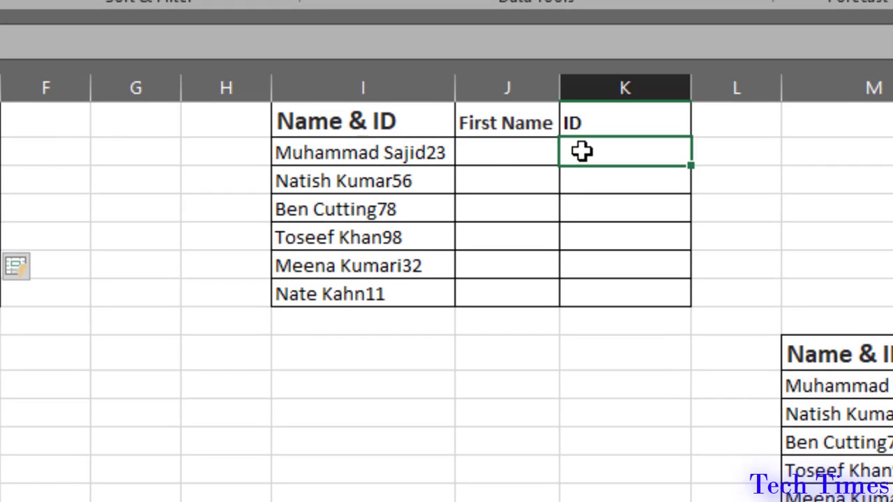
double_click(581, 152)
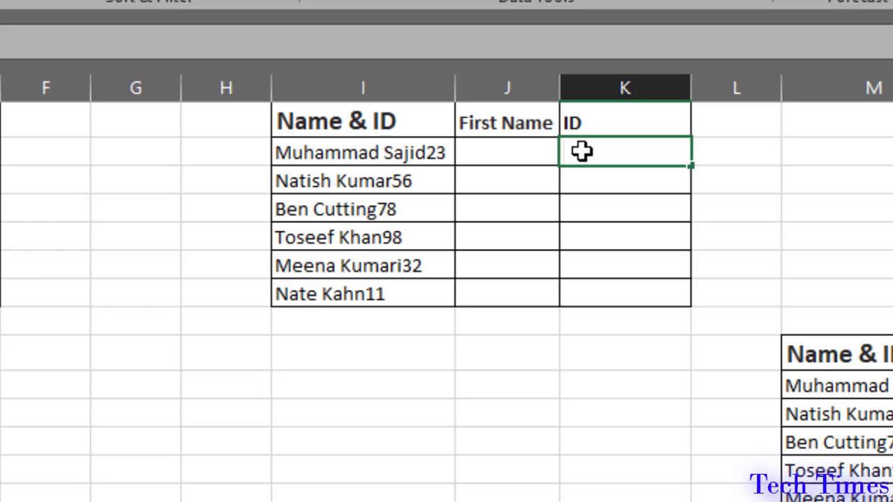
text(23)
key(Return)
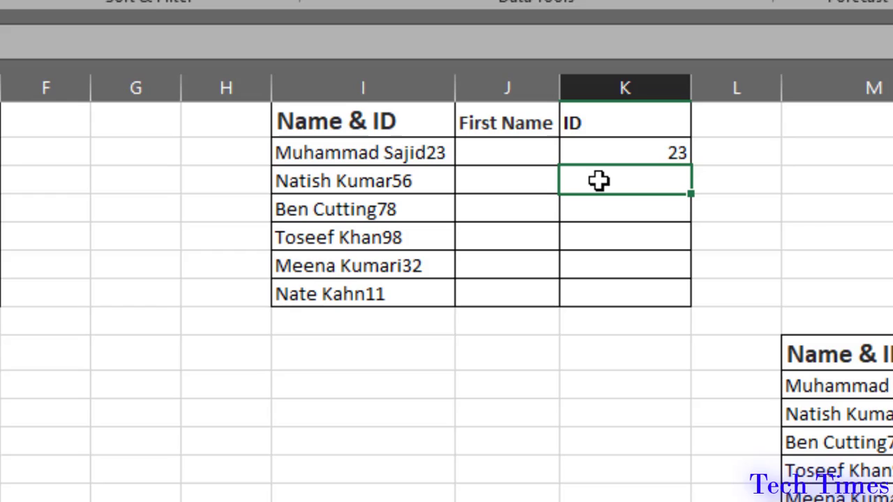
key(ctrl+e)
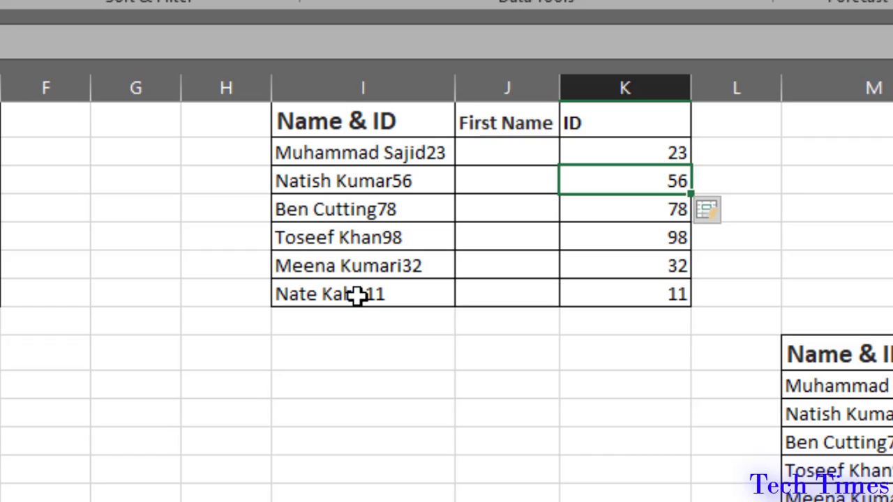
scroll(446, 288, right, 2)
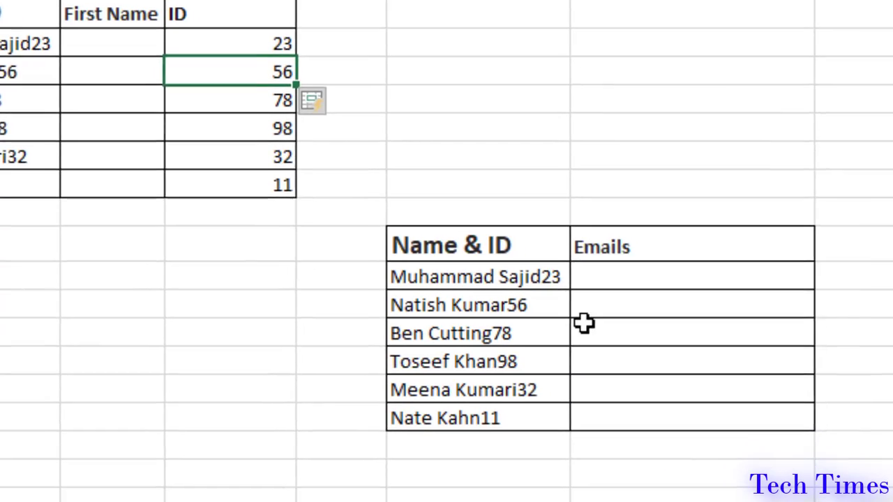
click(822, 389)
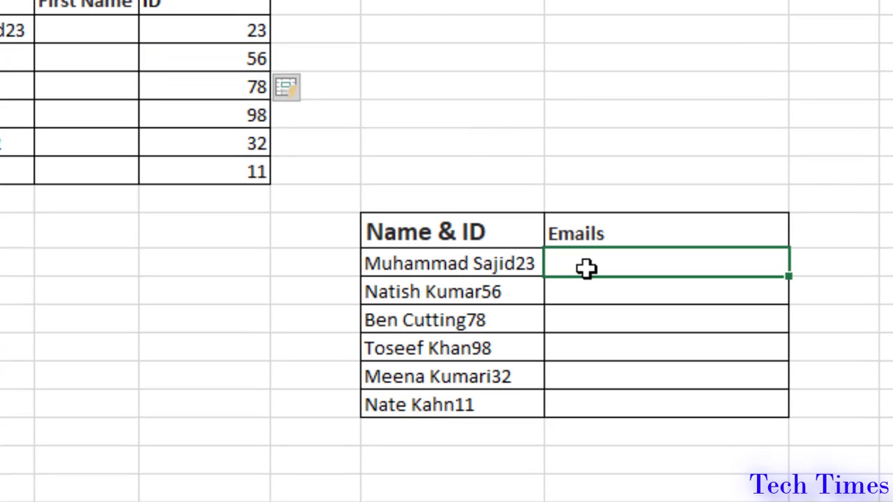
double_click(586, 269)
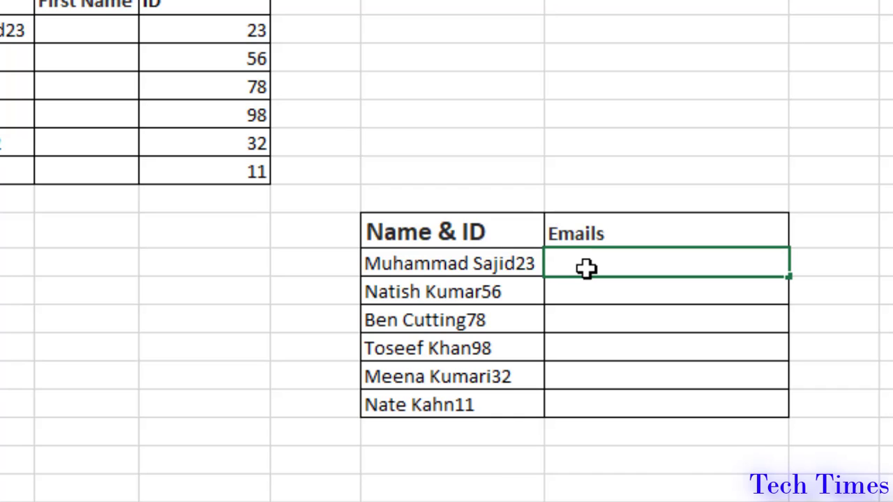
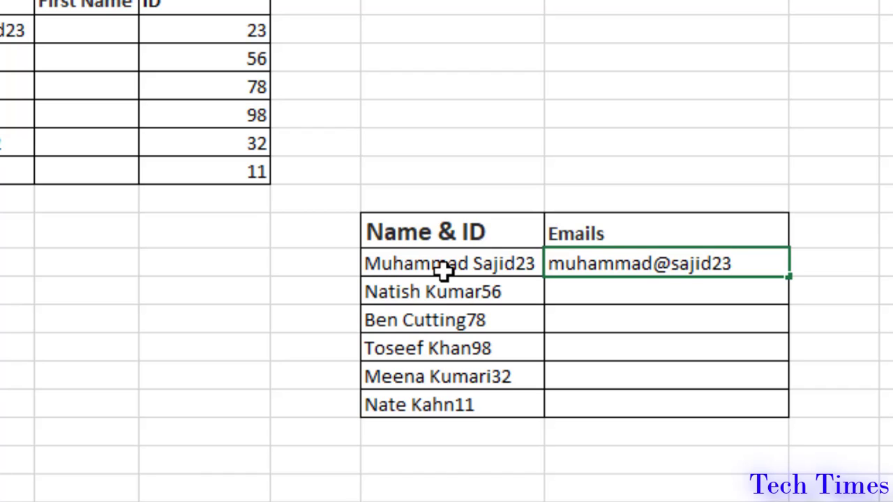
key(Return)
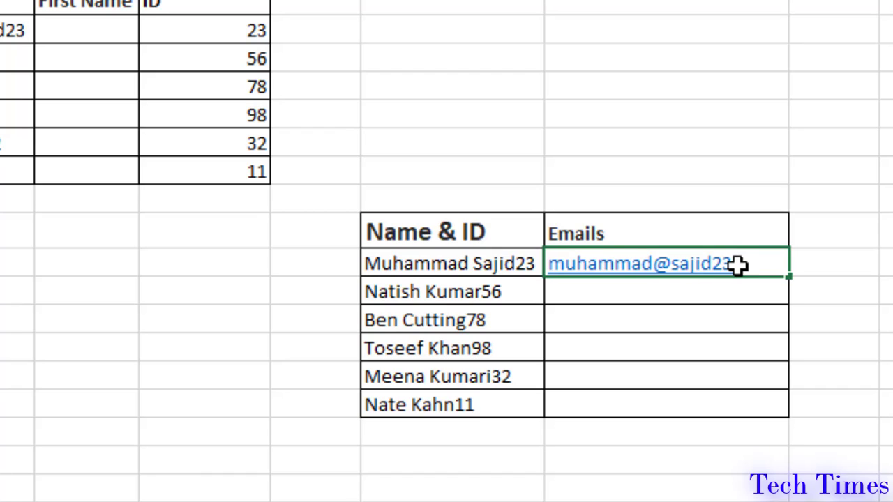
double_click(738, 264)
text(.com)
key(Return)
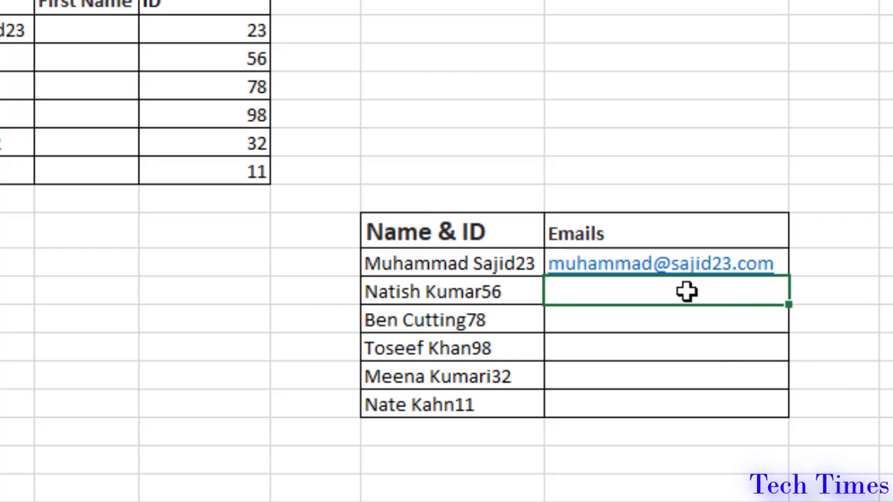
key(ctrl+e)
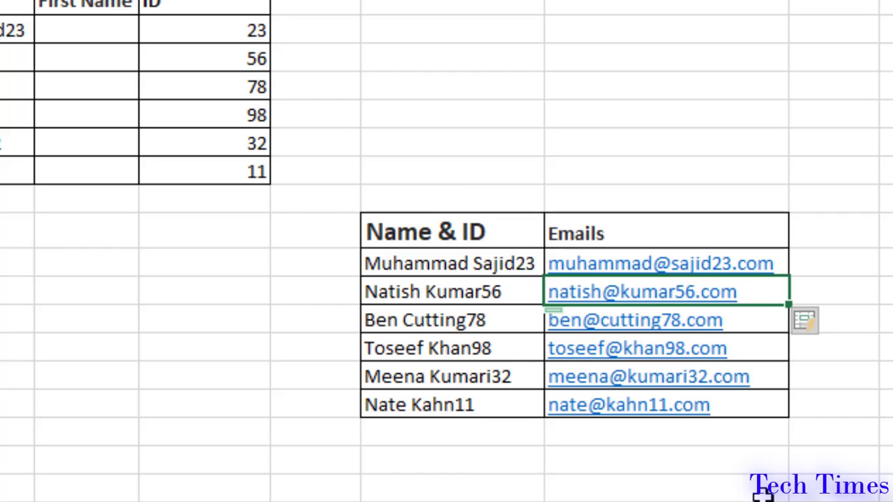